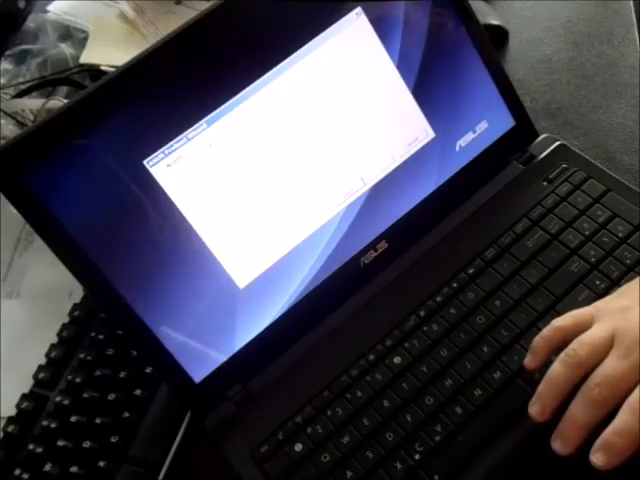
Step: Advance the ASUS Preload Wizard past its first page with Next
key(Return)
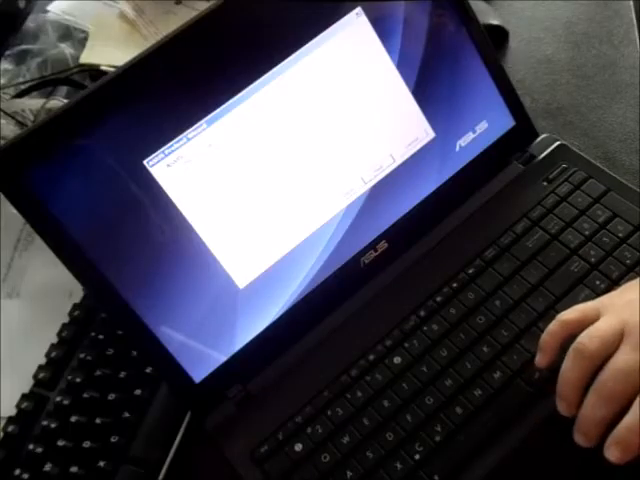